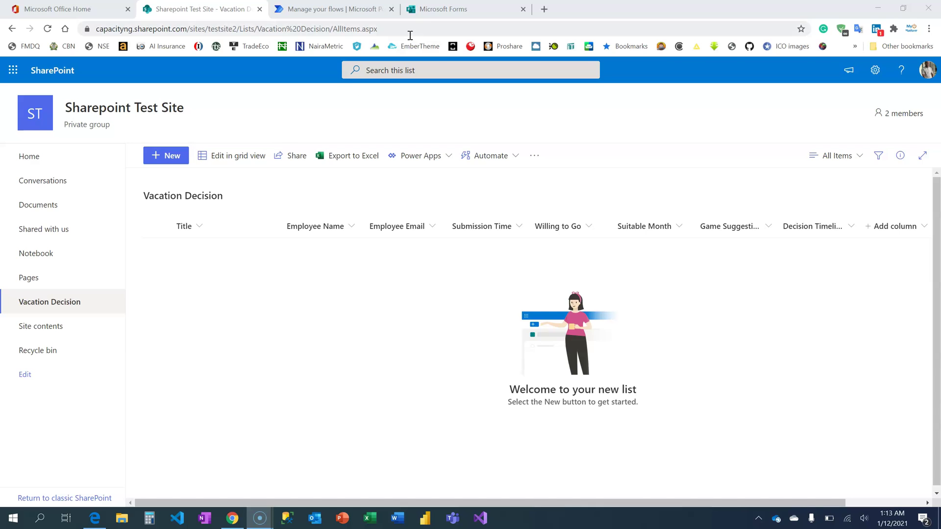
# Bring up the Vacation Decision form in Microsoft Forms, with its questions and 4 responses
pyautogui.click(438, 10)
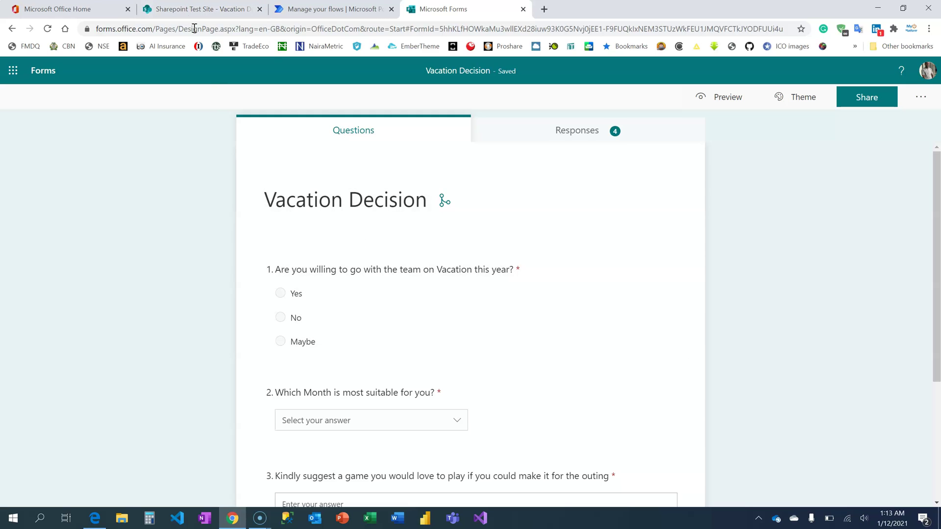
# Compare the form's questions with the empty list's columns, then go to Power Automate's Create page
pyautogui.click(186, 8)
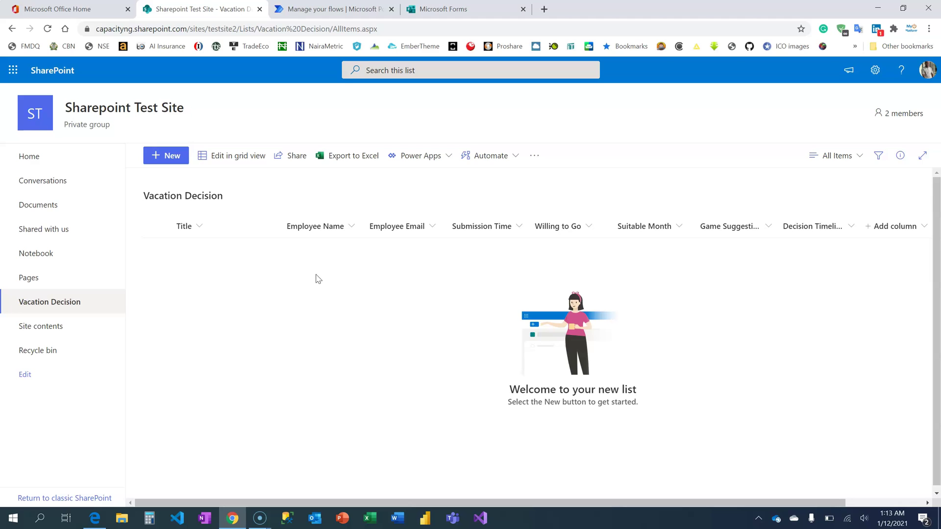
pyautogui.click(444, 8)
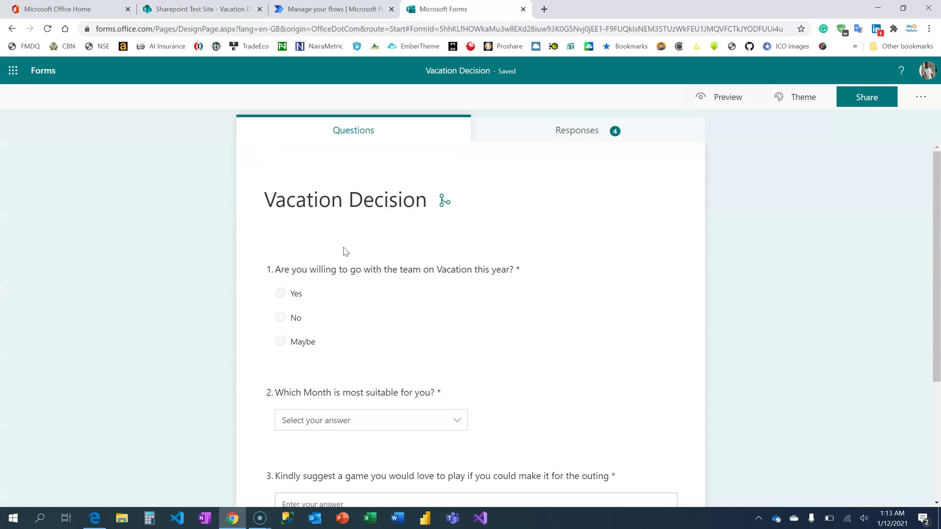
pyautogui.click(224, 10)
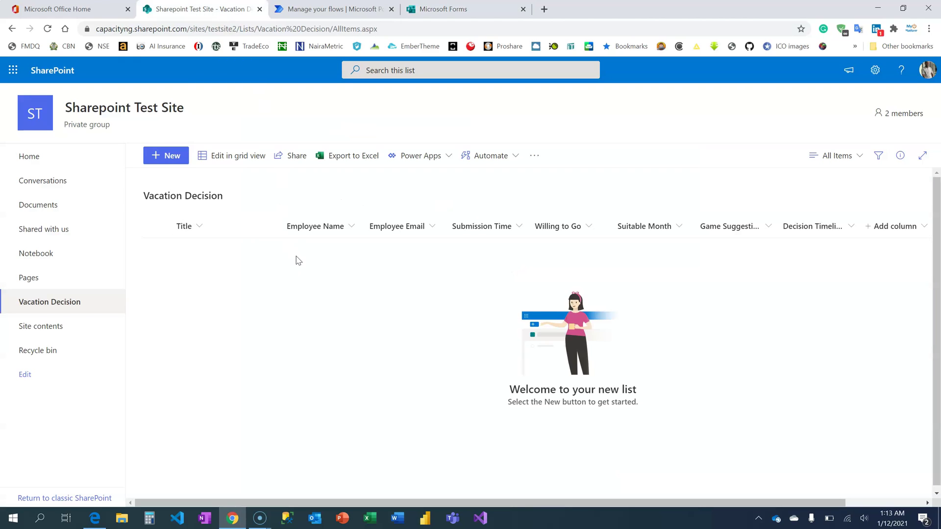
pyautogui.click(314, 9)
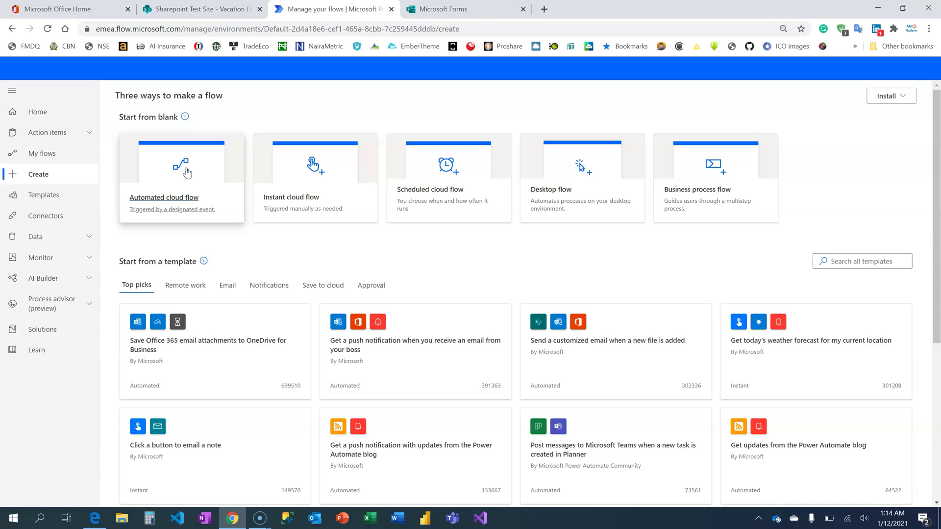
# Choose Automated cloud flow on the Power Automate Create page
pyautogui.click(186, 172)
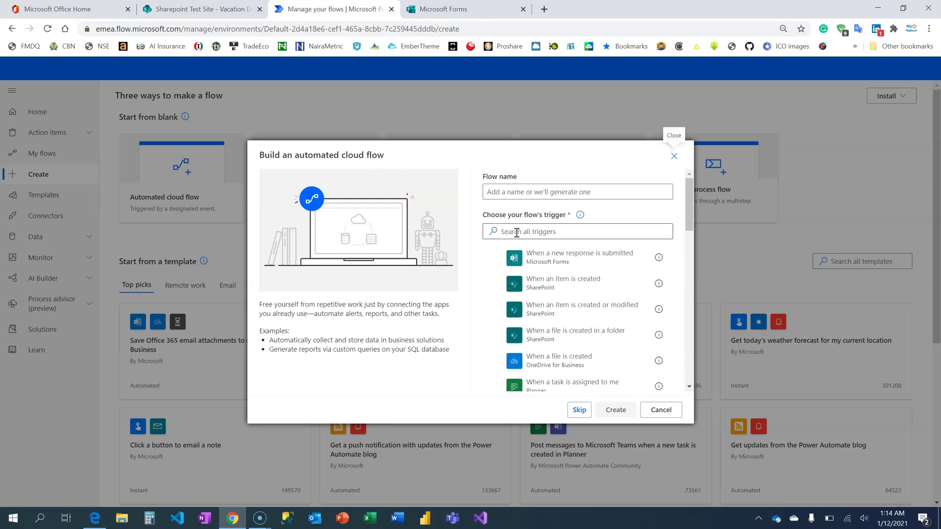
# Create 'Vacation Dec flow' triggered by 'When a new response is submitted'
pyautogui.click(564, 260)
pyautogui.click(551, 193)
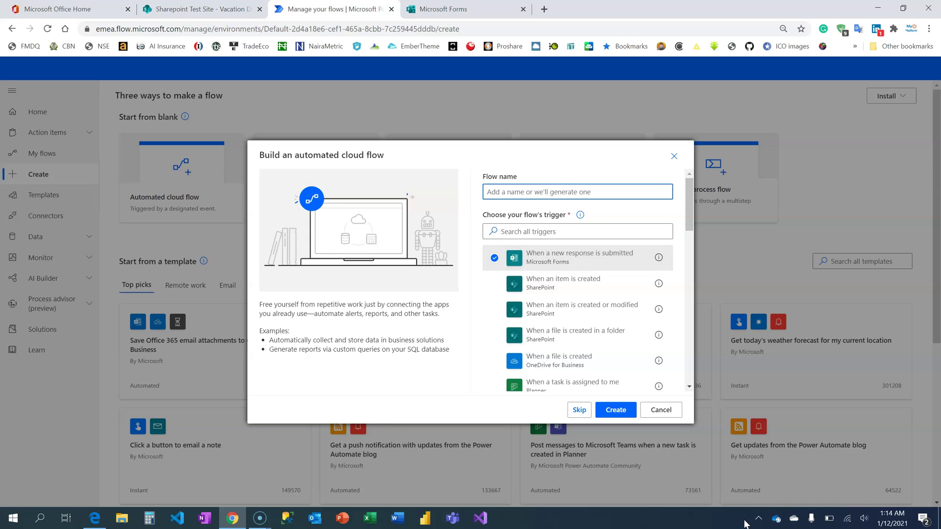
pyautogui.write('Vacation D')
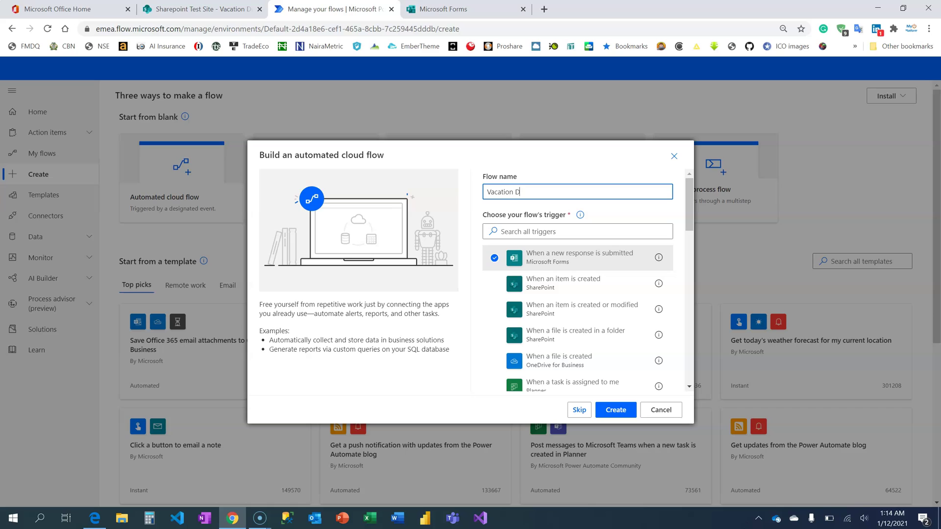
pyautogui.write('ec flow')
pyautogui.click(623, 413)
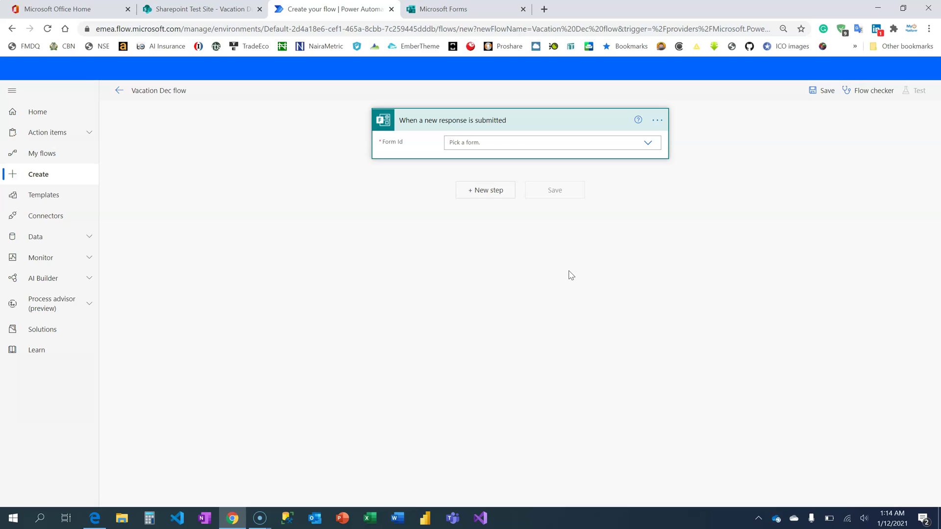
# Set the trigger's Form Id to the Vacation Decision form
pyautogui.click(503, 143)
pyautogui.write('v')
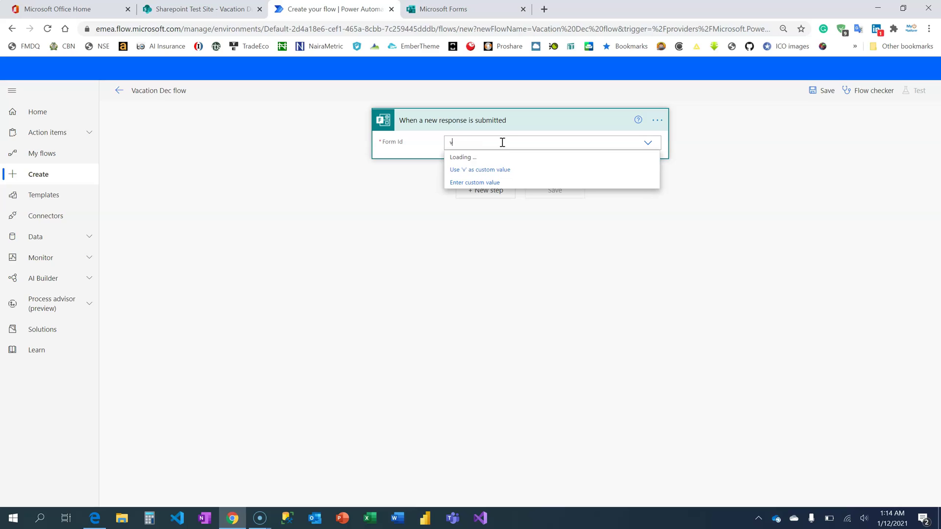
pyautogui.write('aca')
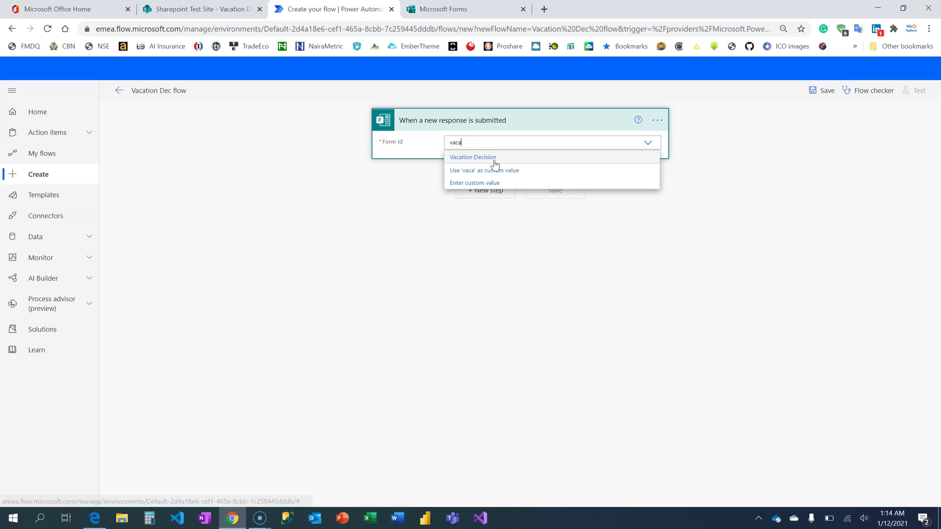
pyautogui.click(487, 159)
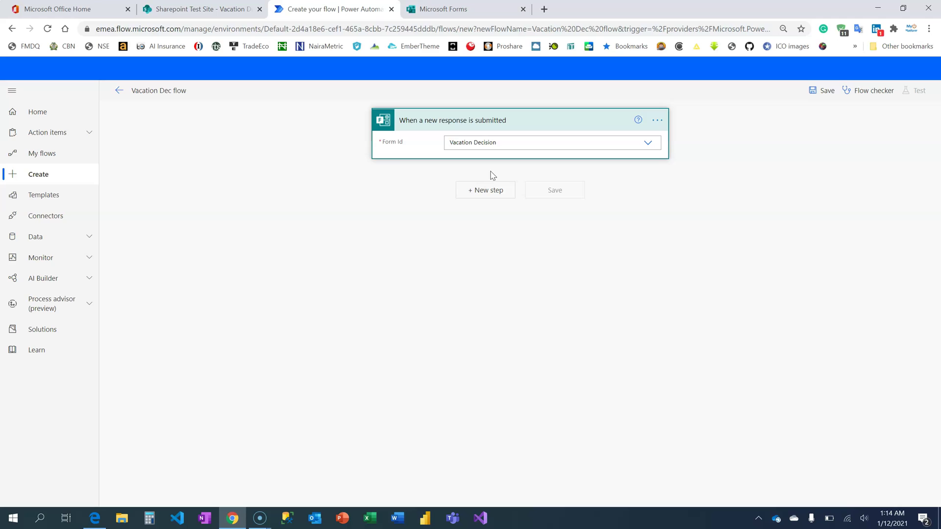
# Add Get response details reading the Vacation Decision form with the trigger's Response Id
pyautogui.click(486, 190)
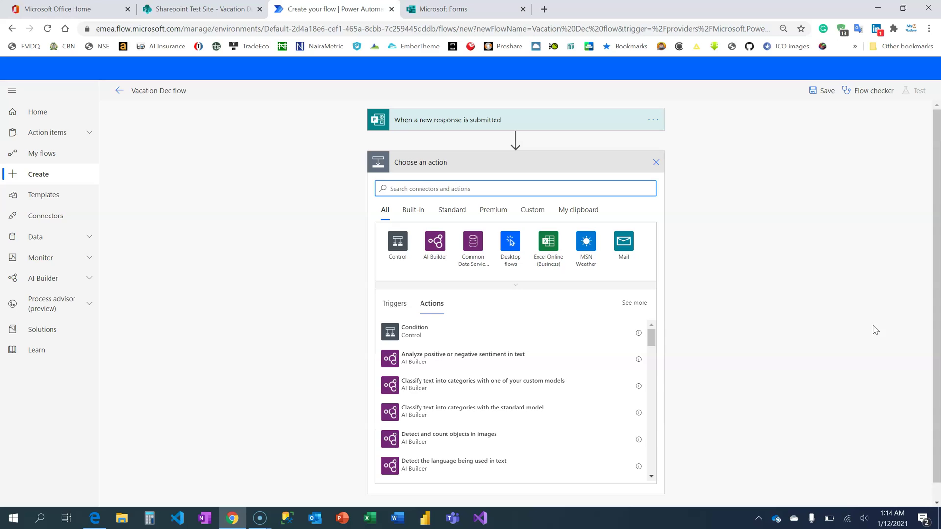
pyautogui.write('get res')
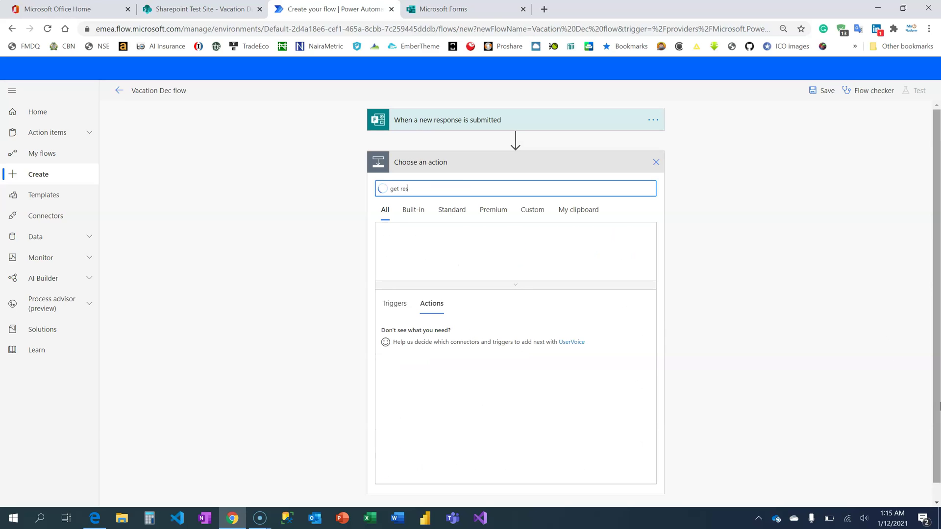
pyautogui.write('ponse')
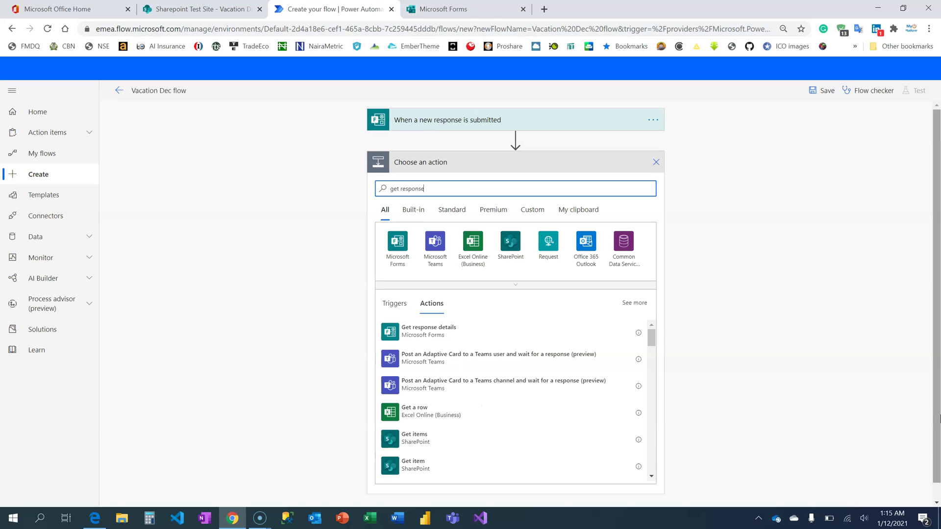
pyautogui.click(431, 334)
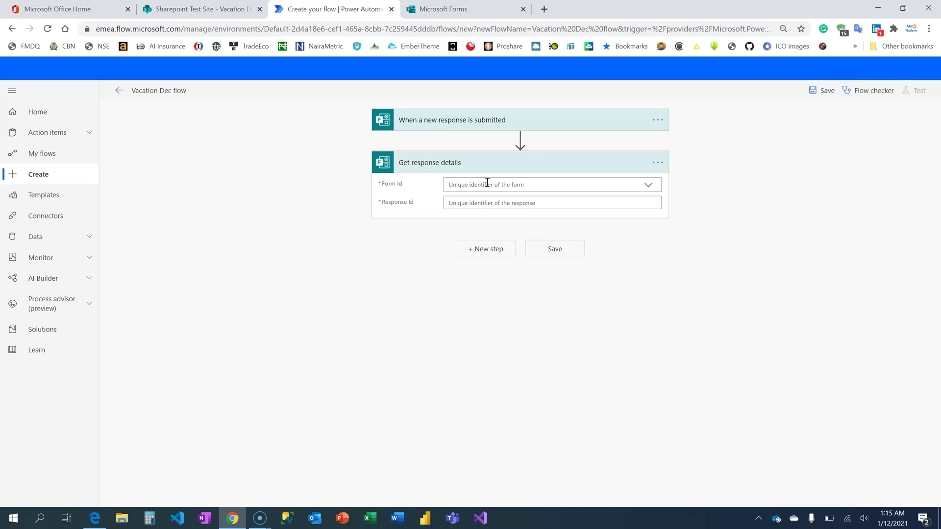
pyautogui.click(487, 184)
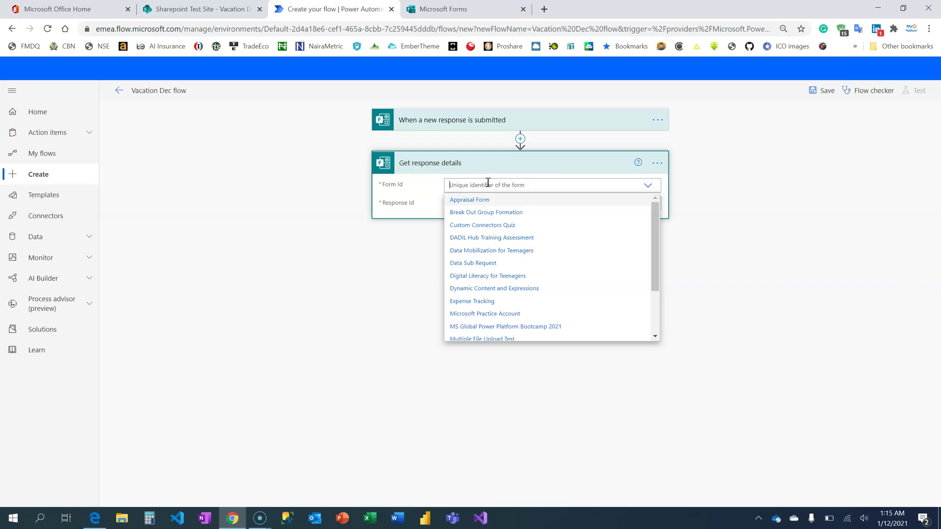
pyautogui.write('vac')
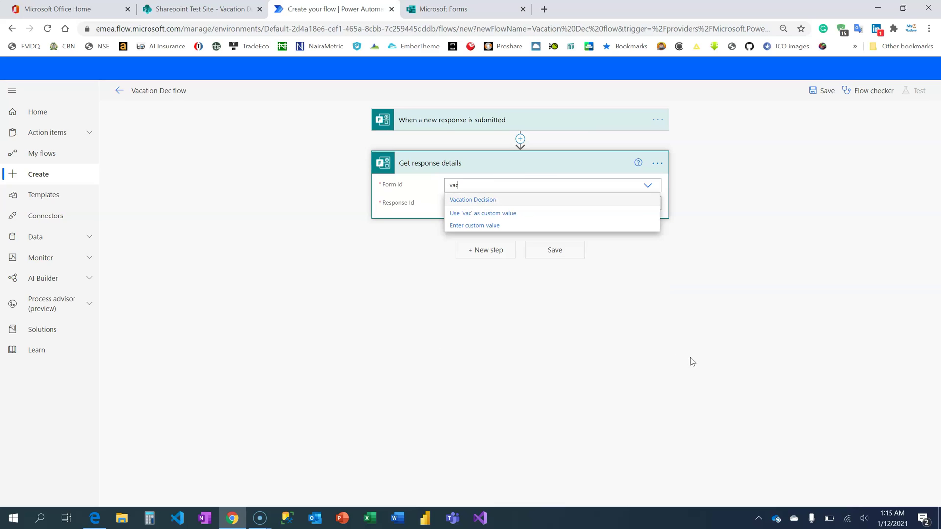
pyautogui.click(469, 201)
pyautogui.click(469, 205)
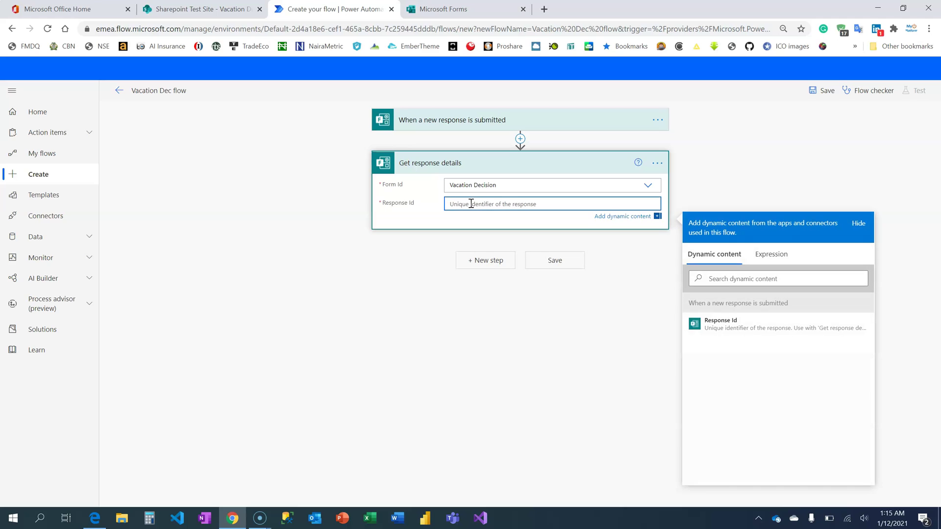
pyautogui.click(726, 324)
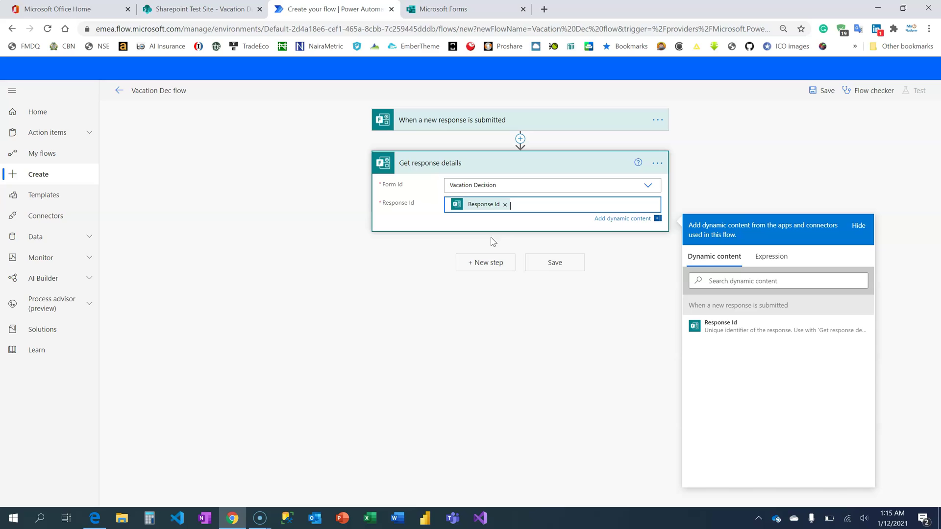
pyautogui.click(423, 283)
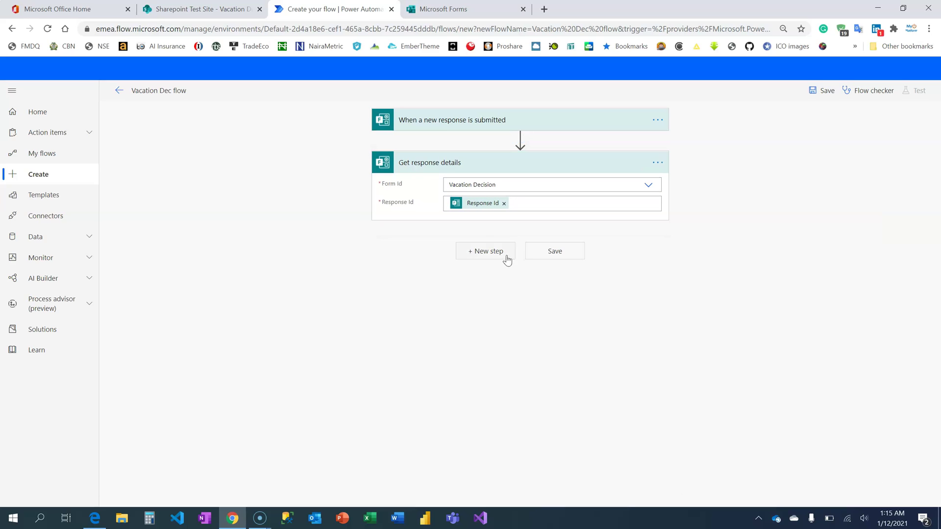
# Add SharePoint's Create item action after Get response details
pyautogui.click(492, 254)
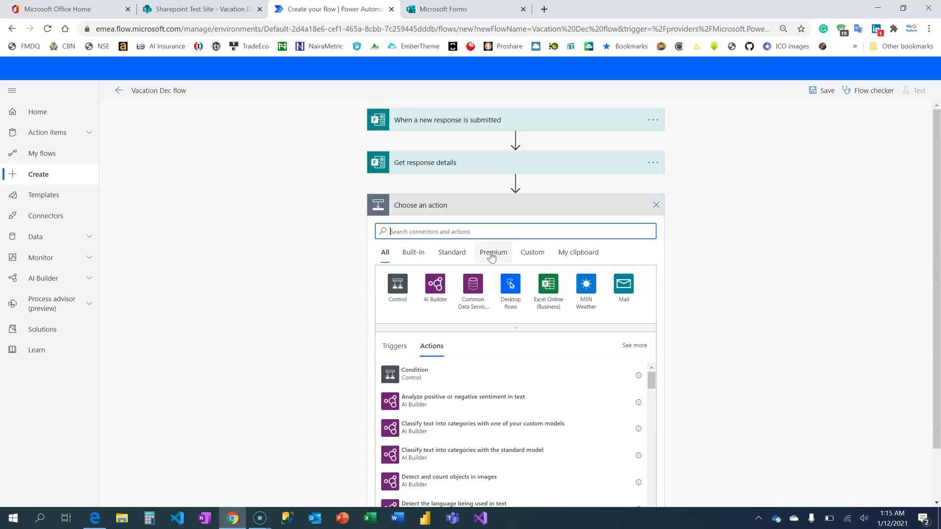
pyautogui.write('create i')
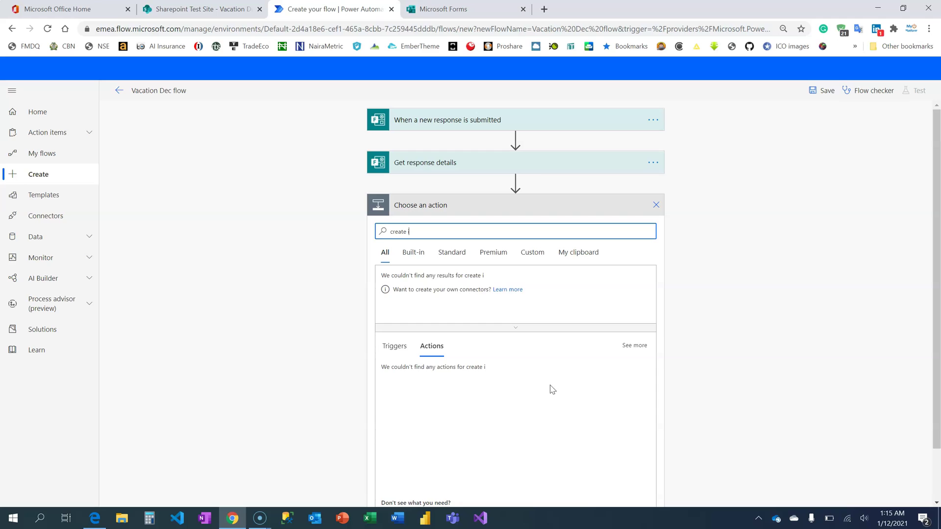
pyautogui.write('tem')
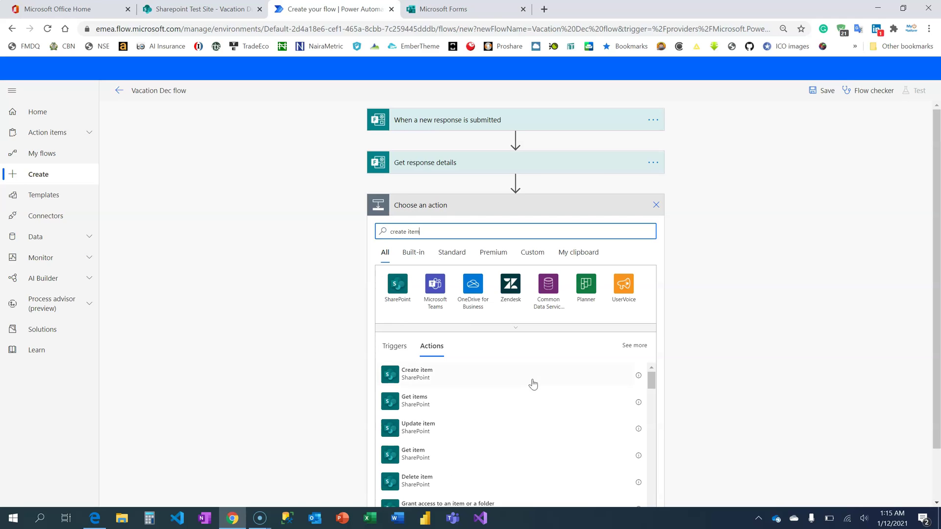
pyautogui.scroll(-1, 735, 354)
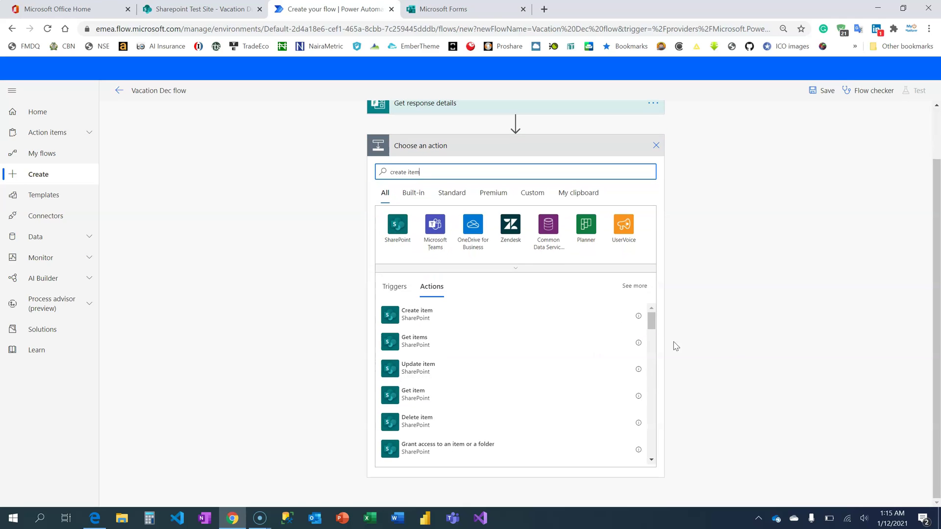
pyautogui.click(416, 319)
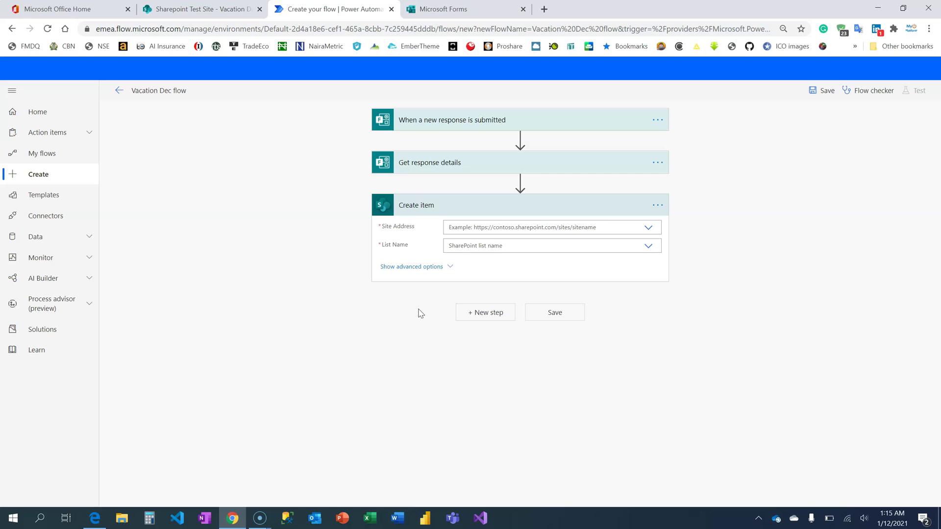
# Point Create item at Sharepoint Test Site's Vacation Decision list, with Title set to Response Id
pyautogui.click(496, 226)
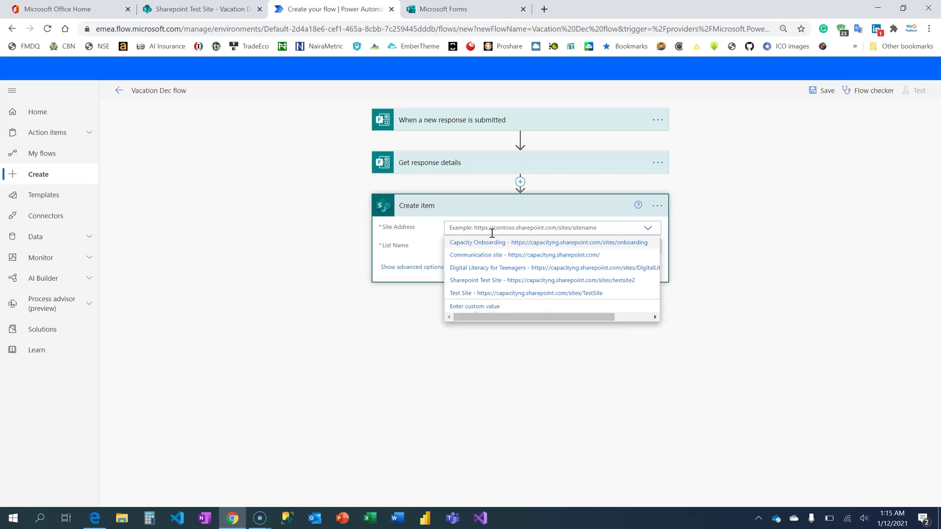
pyautogui.click(490, 282)
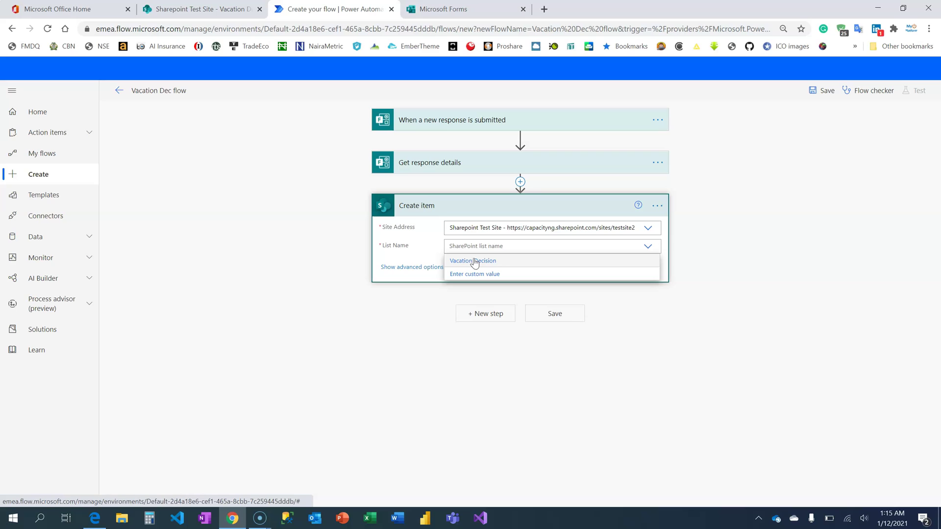
pyautogui.click(474, 261)
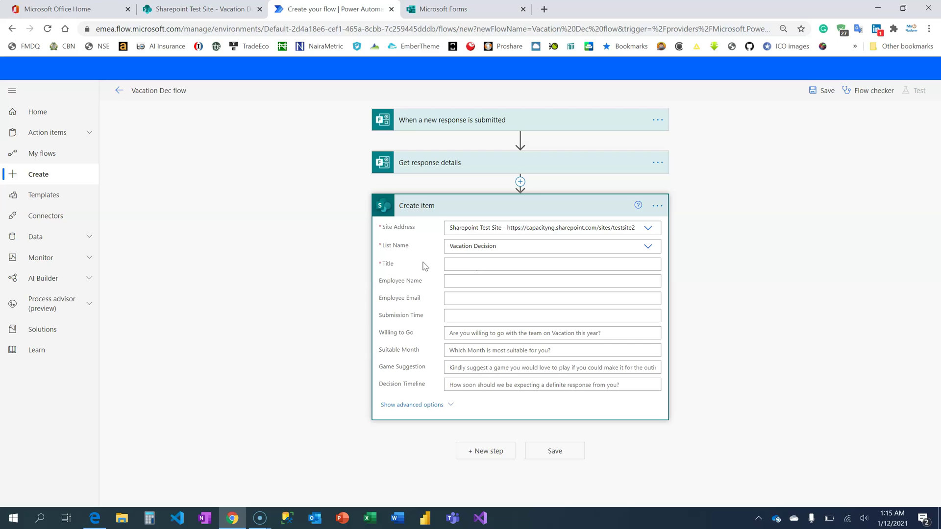
pyautogui.click(451, 261)
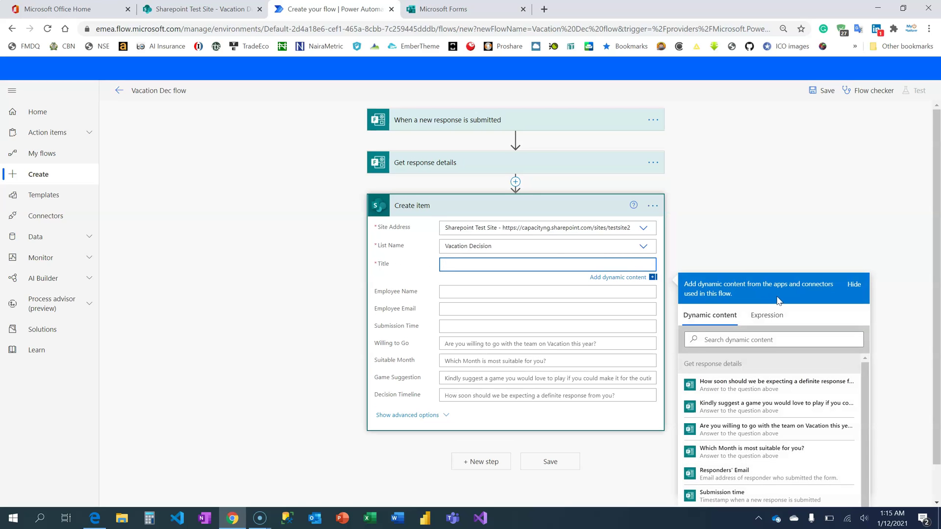
pyautogui.click(737, 497)
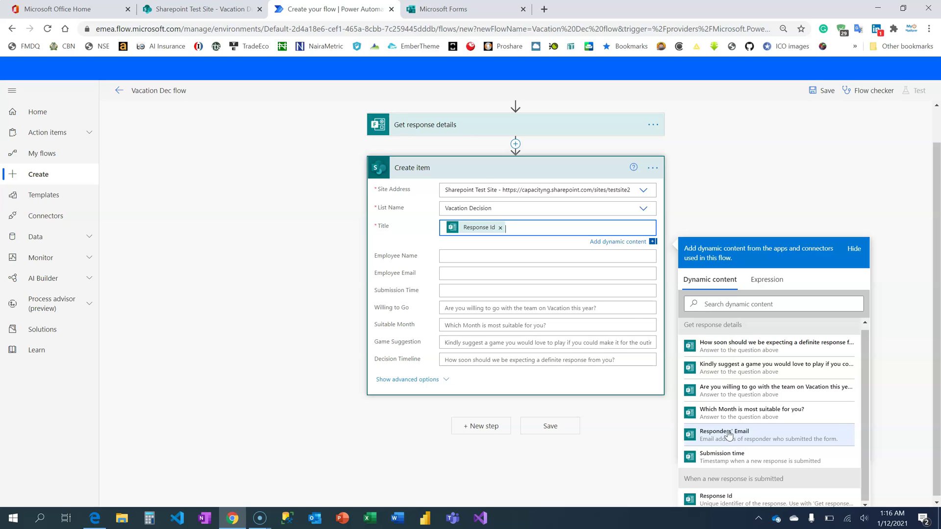
# Map Employee Email, Submission Time and Willing to Go to the responder's email, timestamp and vacation answer
pyautogui.click(463, 273)
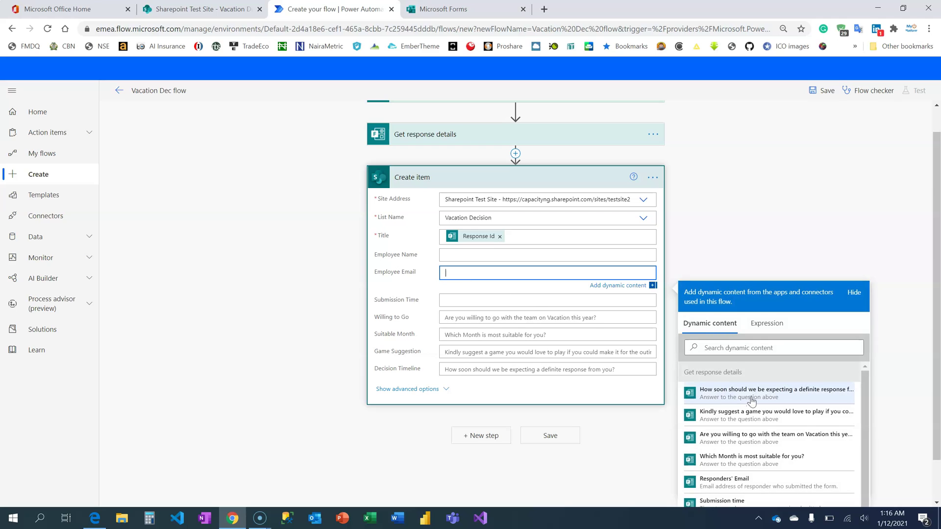
pyautogui.scroll(-1, 750, 432)
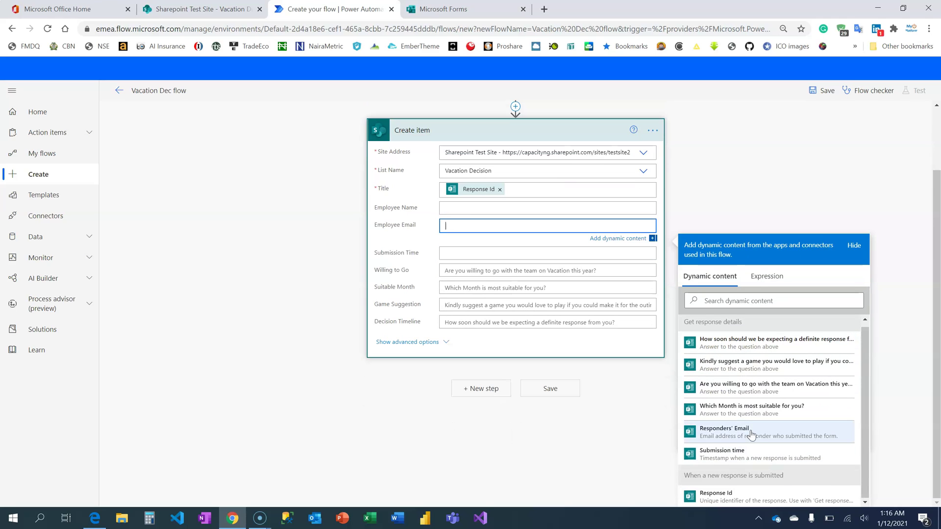
pyautogui.click(726, 435)
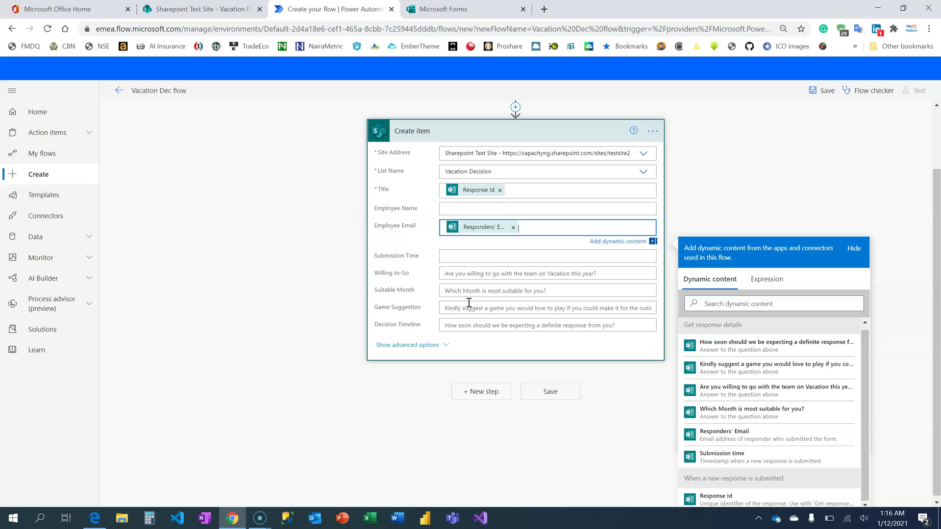
pyautogui.click(460, 258)
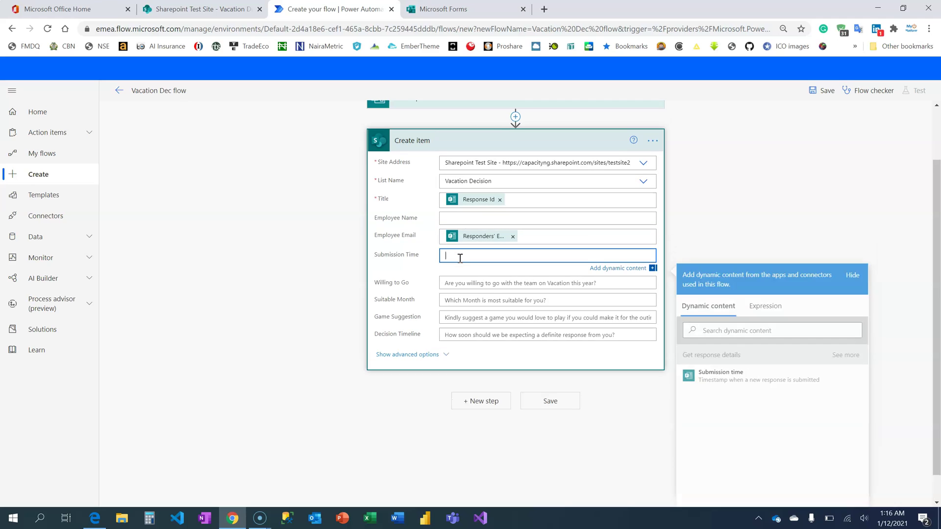
pyautogui.click(735, 386)
pyautogui.click(507, 285)
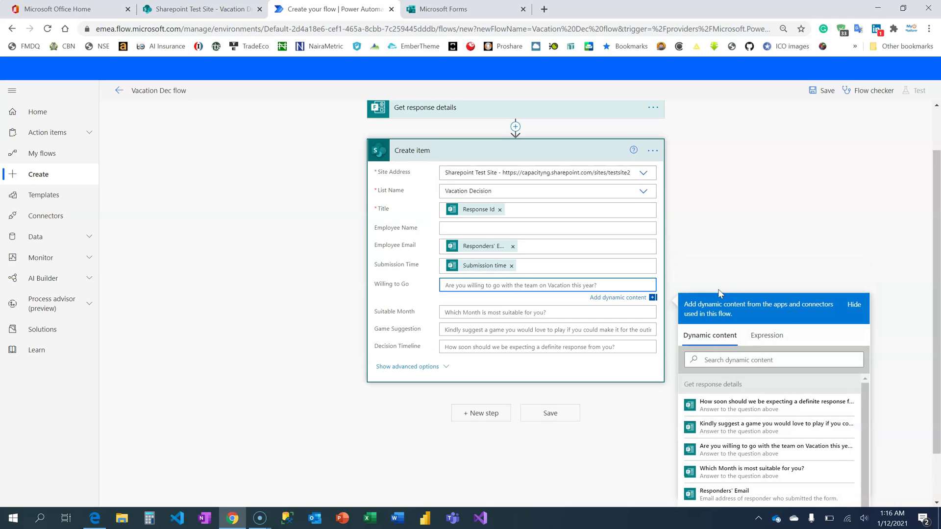
pyautogui.click(757, 447)
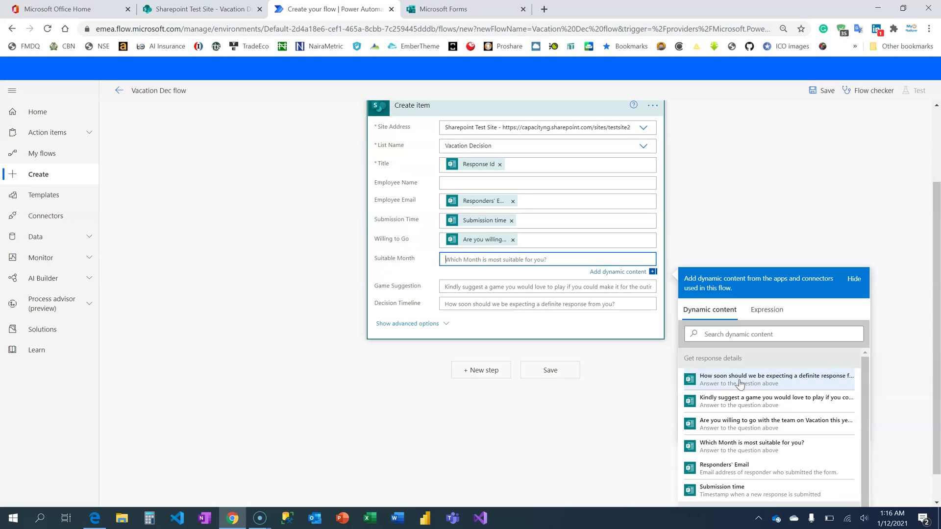
# Map Suitable Month, Game Suggestion and Decision Timeline to their answers, save, and view the SharePoint list
pyautogui.click(740, 447)
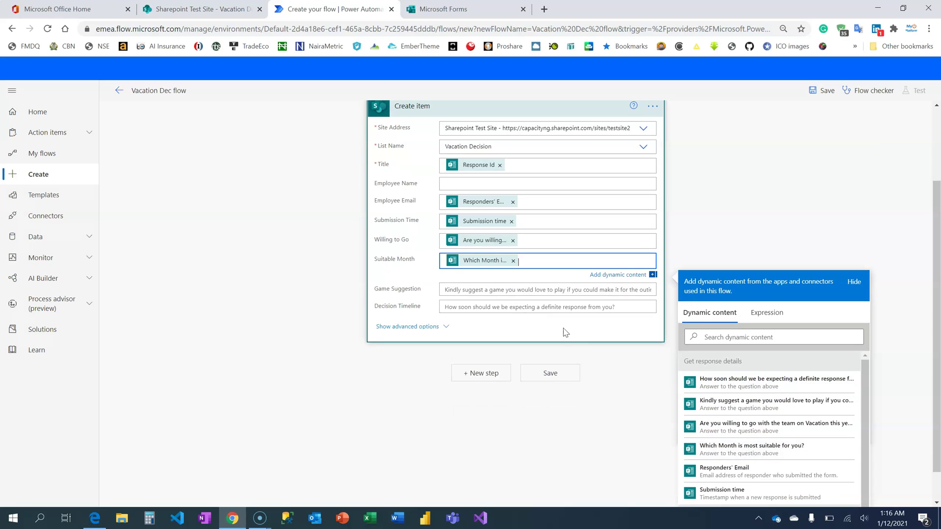
pyautogui.click(487, 291)
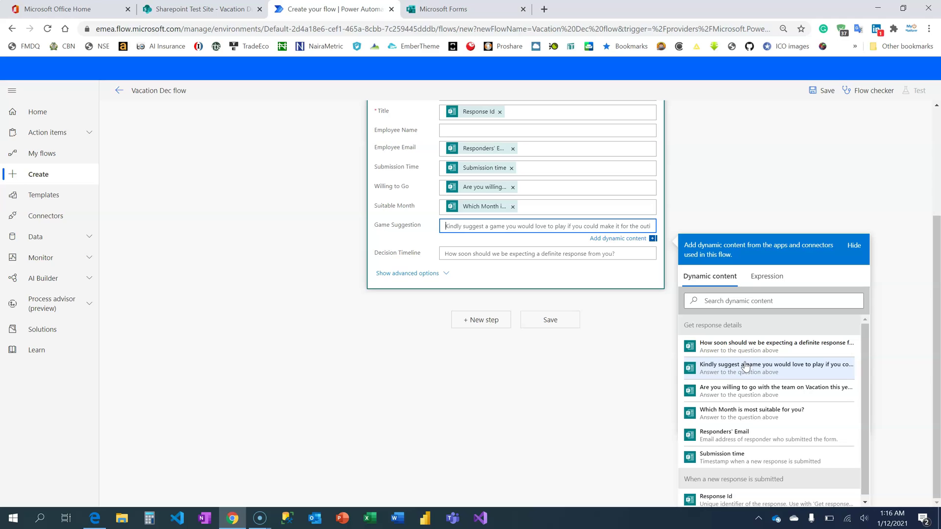
pyautogui.click(747, 370)
pyautogui.click(506, 255)
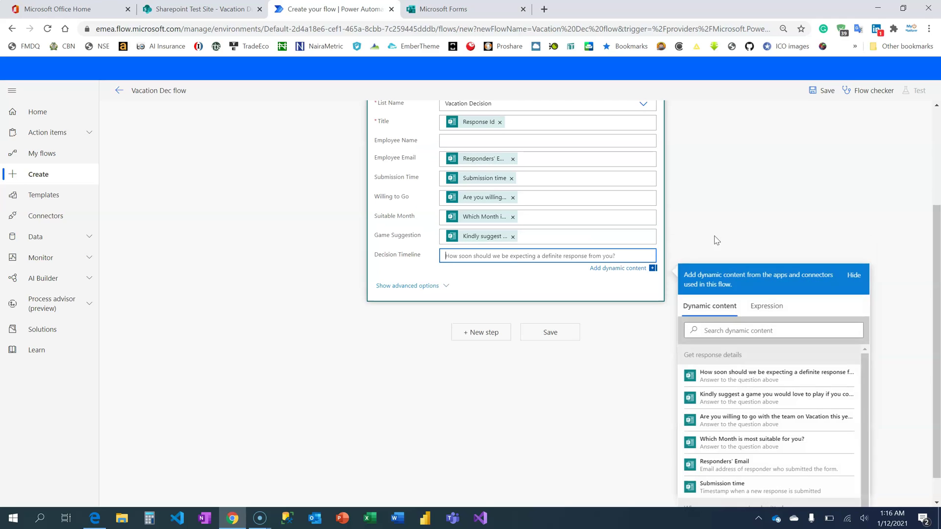
pyautogui.click(761, 375)
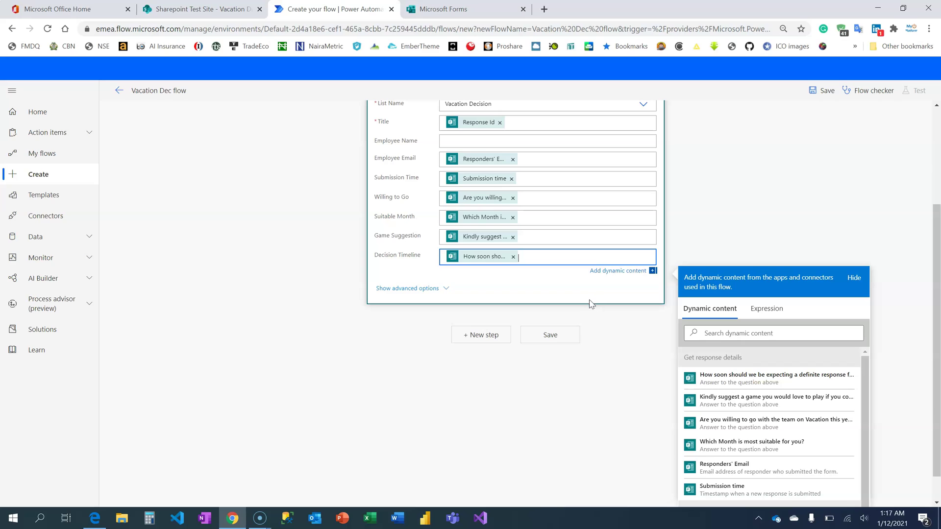
pyautogui.click(554, 336)
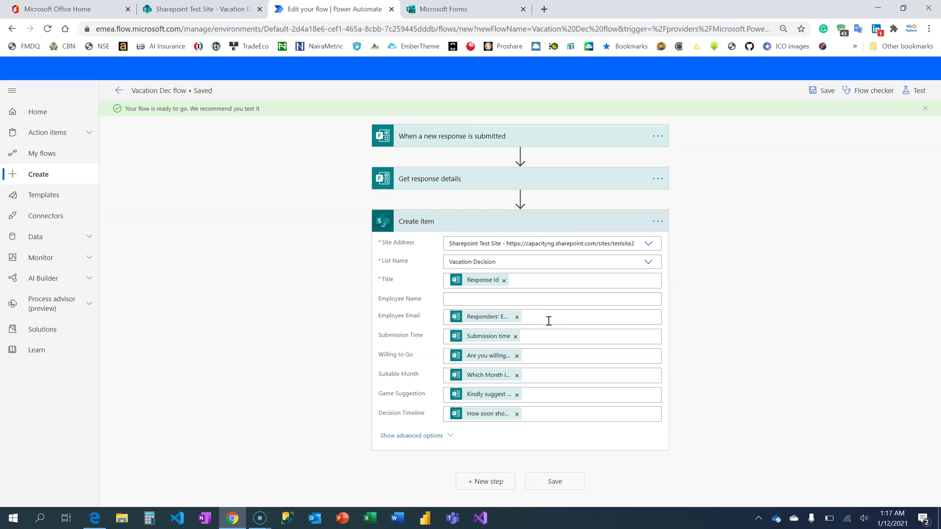
pyautogui.click(206, 10)
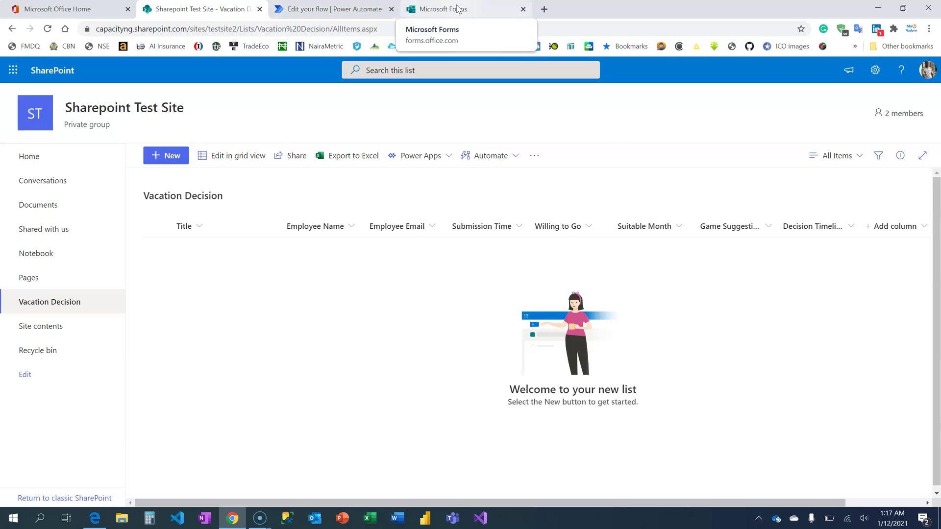
# Preview the Vacation Decision form and answer Yes to see the month choices
pyautogui.click(456, 10)
pyautogui.click(727, 98)
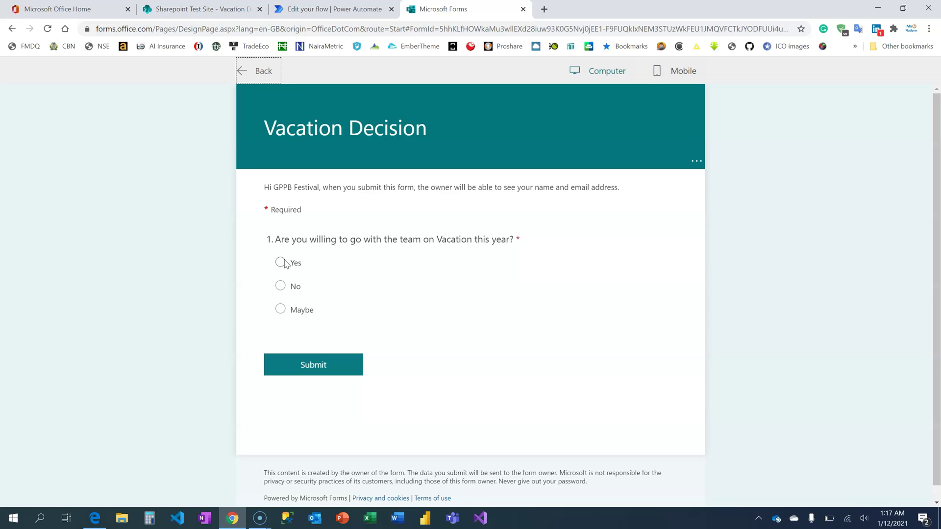
pyautogui.click(281, 264)
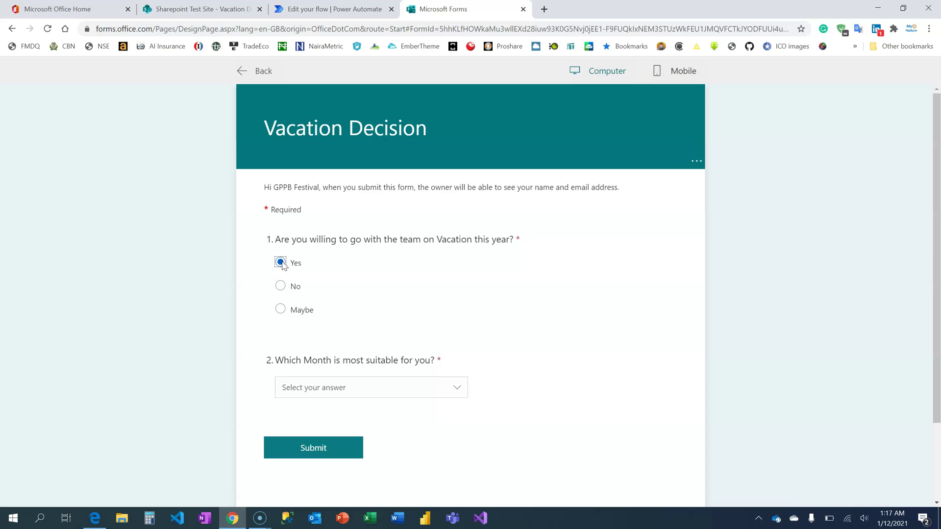
pyautogui.click(361, 389)
pyautogui.scroll(-2, 361, 387)
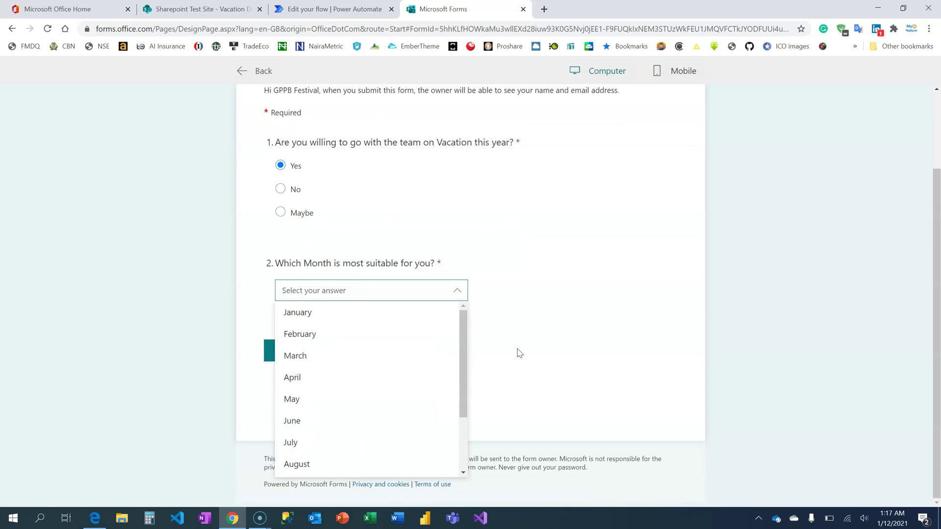
pyautogui.scroll(-2, 355, 394)
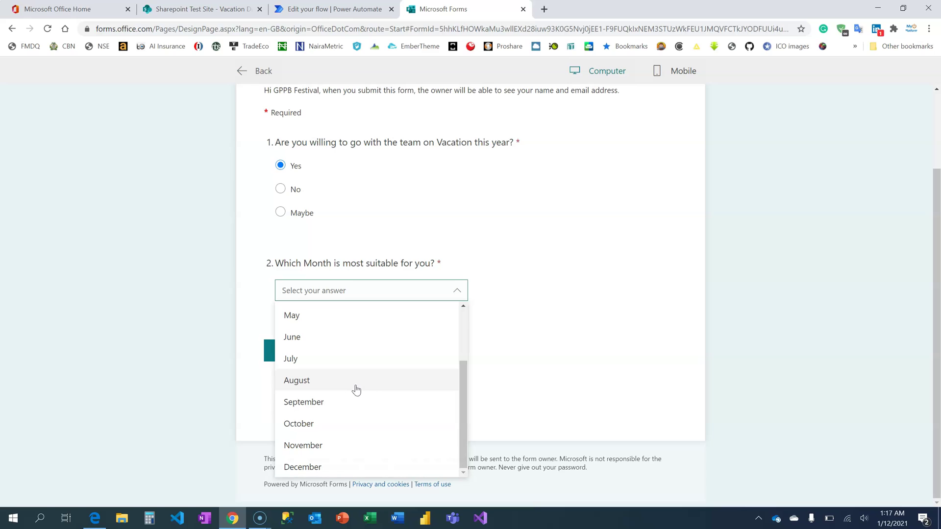
pyautogui.click(557, 269)
# Try the No and Maybe branches, then submit a response of Yes and March
pyautogui.click(280, 189)
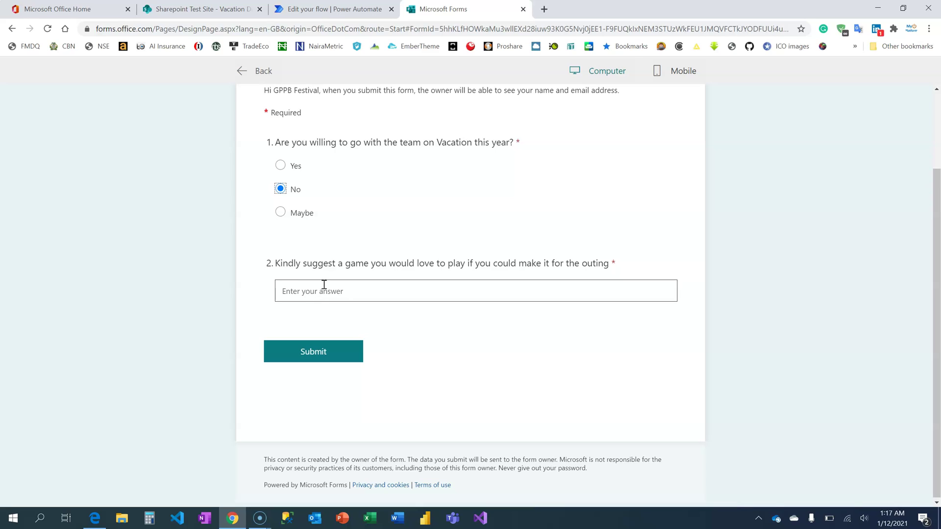
pyautogui.click(281, 212)
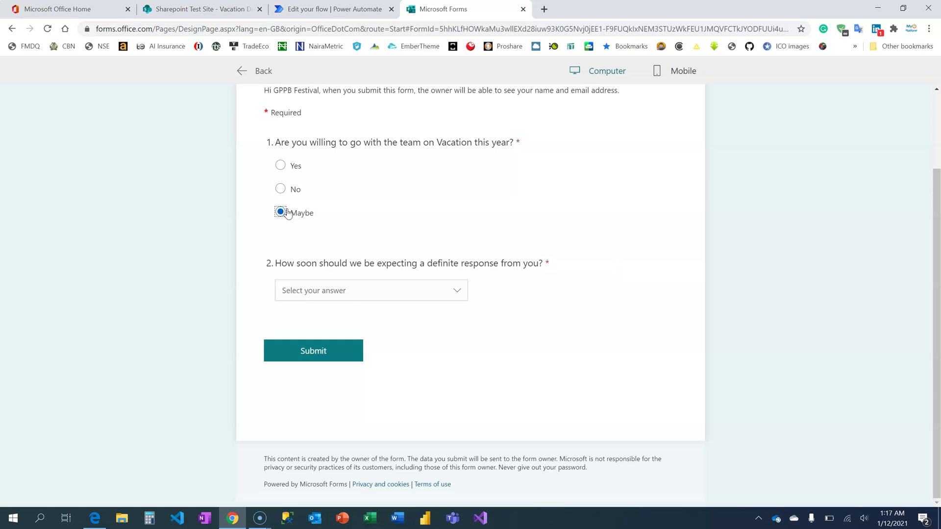
pyautogui.click(351, 292)
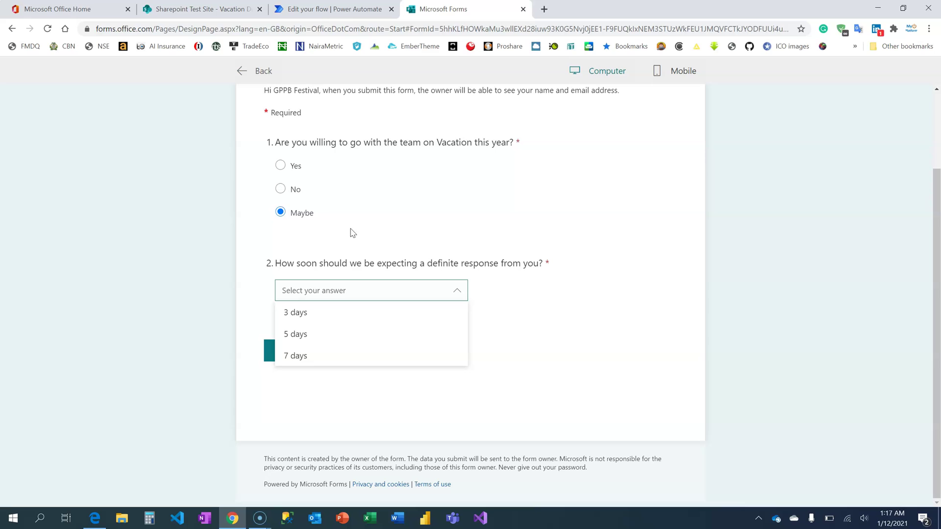
pyautogui.click(294, 166)
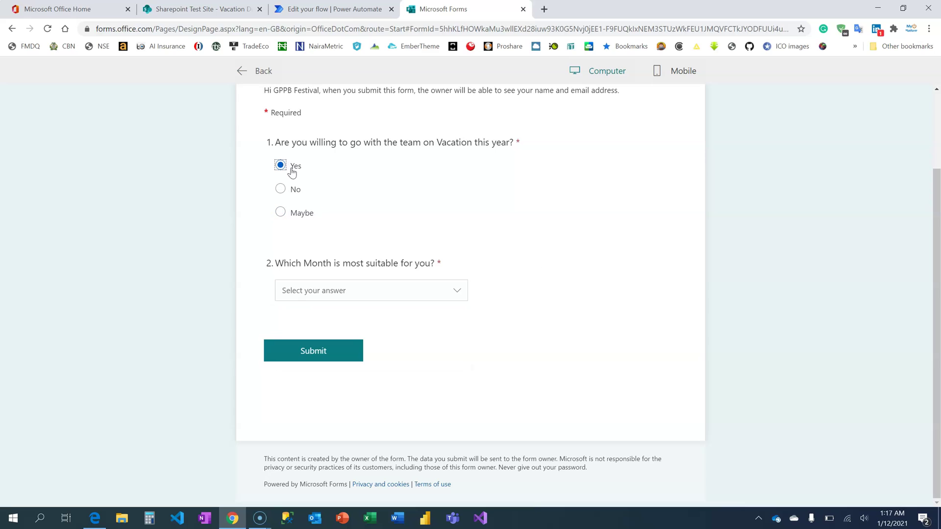
pyautogui.click(354, 290)
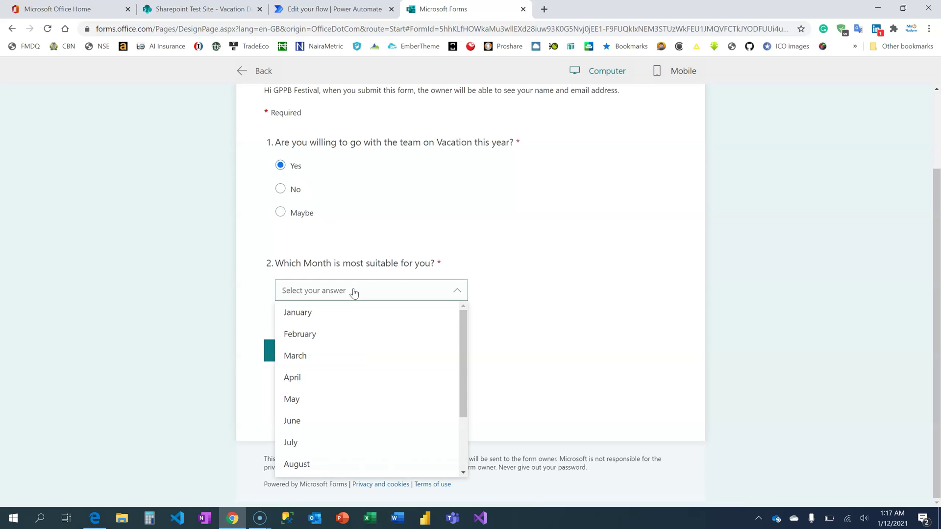
pyautogui.click(347, 361)
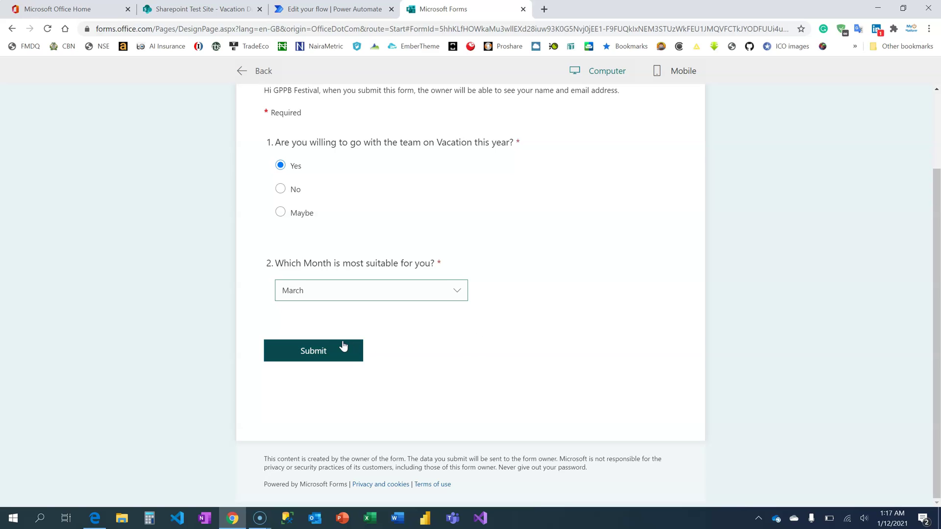
pyautogui.click(331, 351)
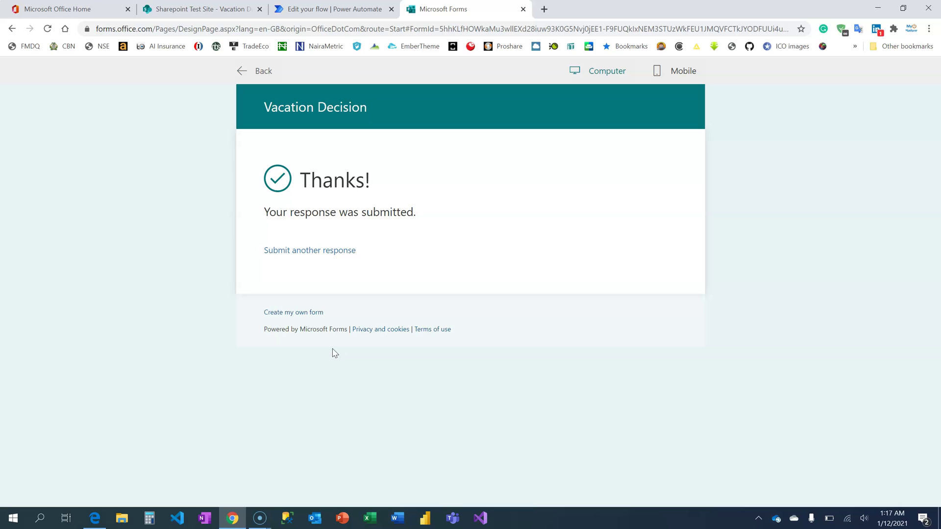
# Return to the SharePoint Vacation Decision list to check for the flow's new item
pyautogui.click(178, 15)
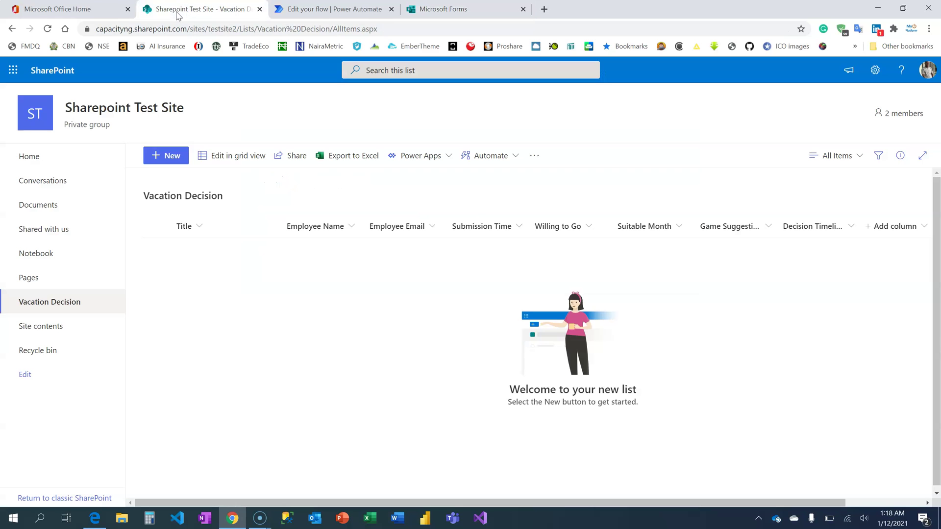